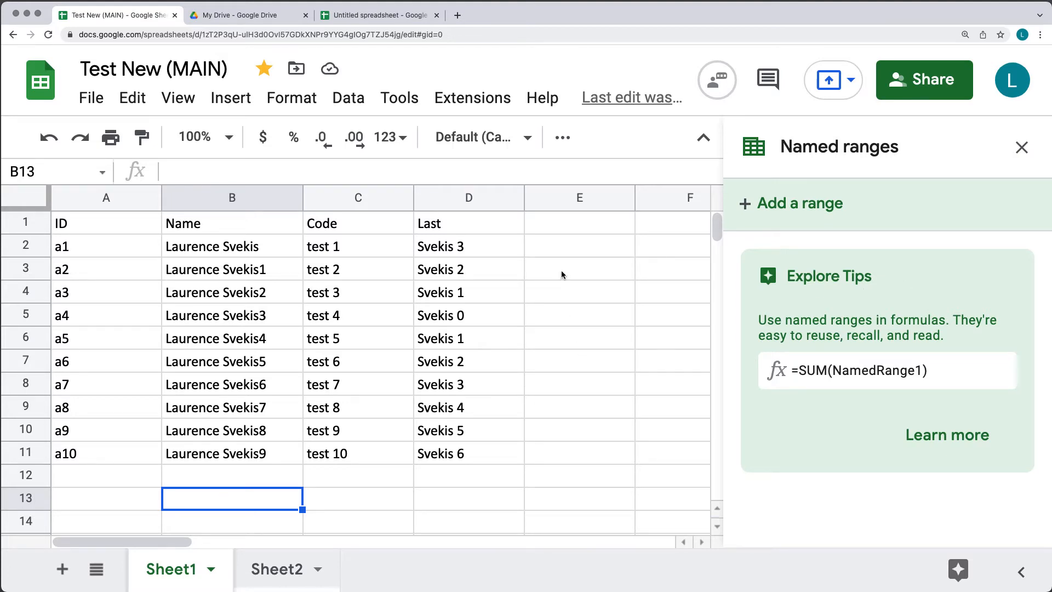
# Add the header "values" in E1 and enter 1, 45 and 3 in cells E2 to E4
pyautogui.click(556, 225)
pyautogui.write('values')
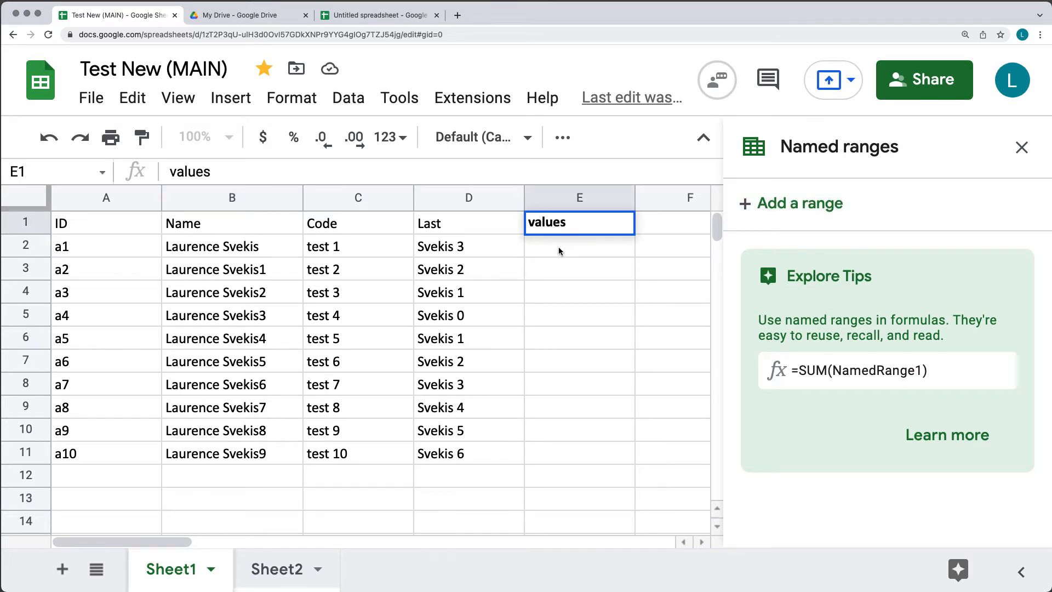
pyautogui.click(558, 247)
pyautogui.write('1')
pyautogui.click(561, 286)
pyautogui.write('3')
pyautogui.click(567, 270)
pyautogui.write('45')
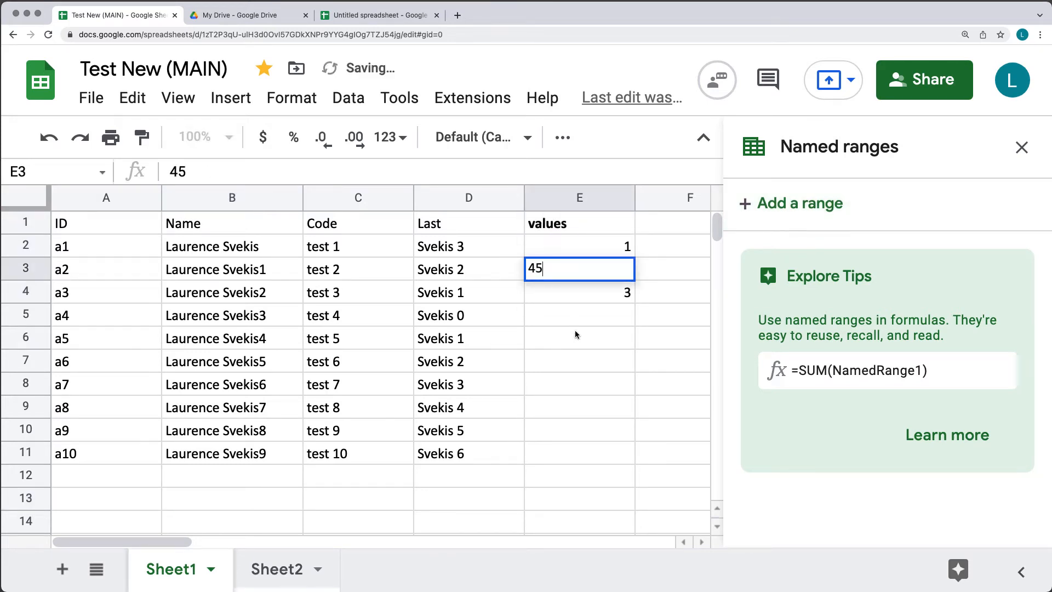
# Fill the rest of the values column, E5 to E11, with 6, 5, 6, 7, 8, 6 and 87
pyautogui.click(574, 334)
pyautogui.write('5')
pyautogui.click(569, 431)
pyautogui.write('6')
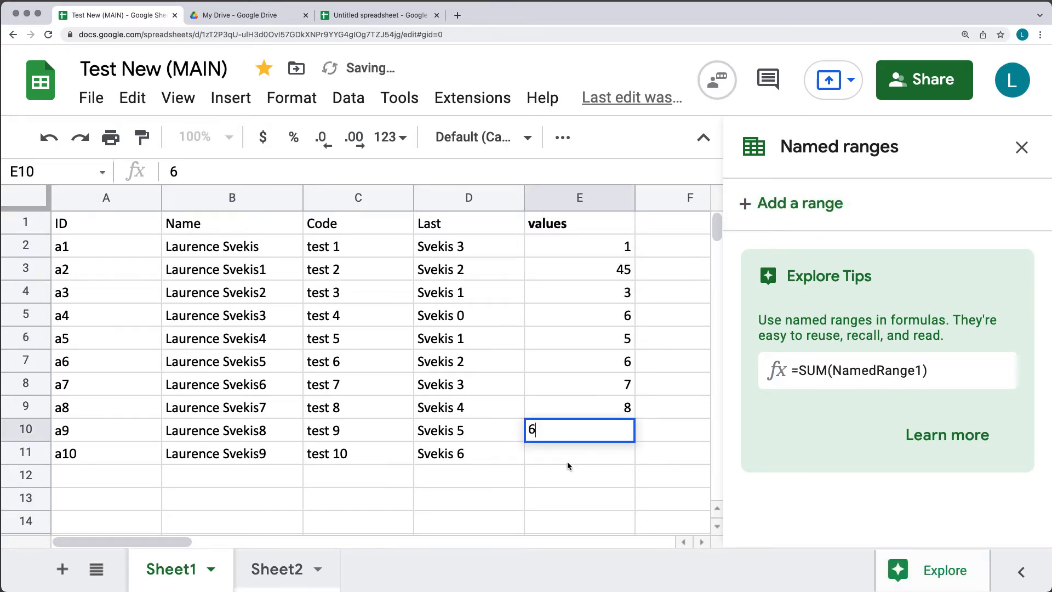
pyautogui.click(569, 461)
pyautogui.write('87')
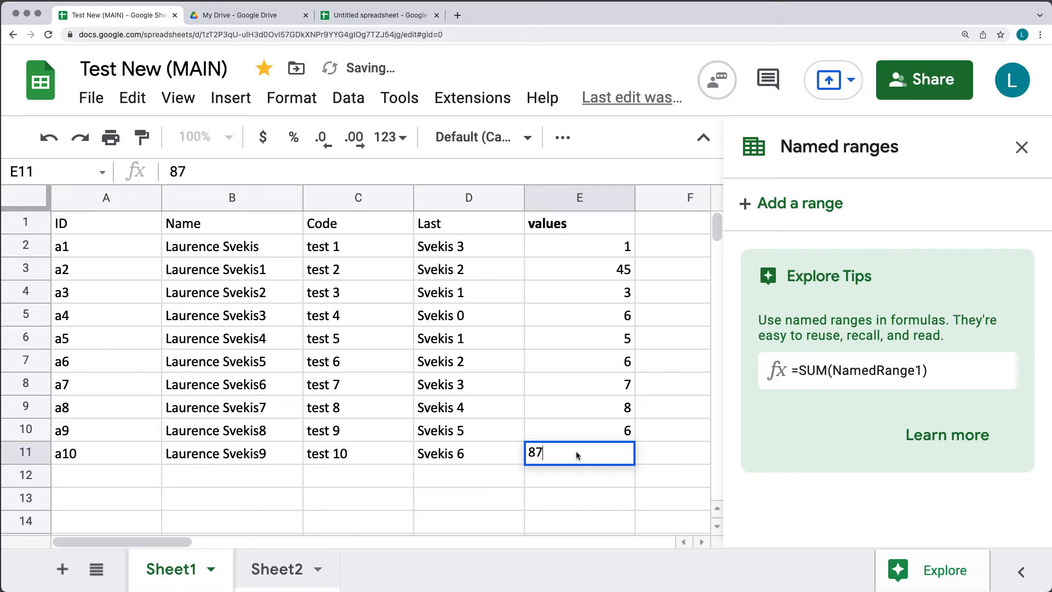
pyautogui.moveTo(576, 408); pyautogui.dragTo(576, 385)
pyautogui.click(663, 342)
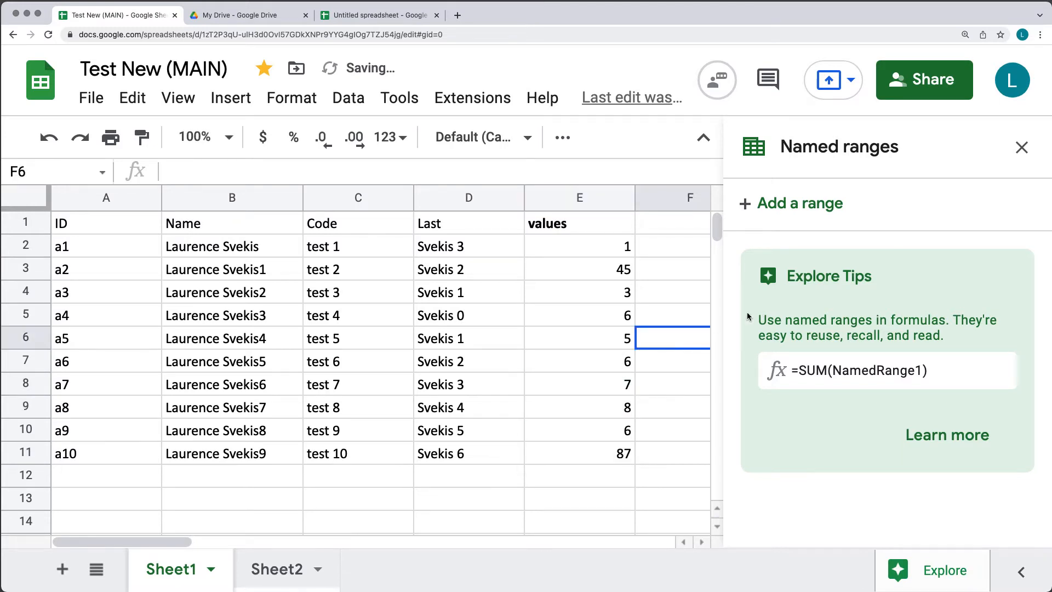
# Create a named range called "numbers" that covers Sheet1!E2:E11
pyautogui.click(792, 213)
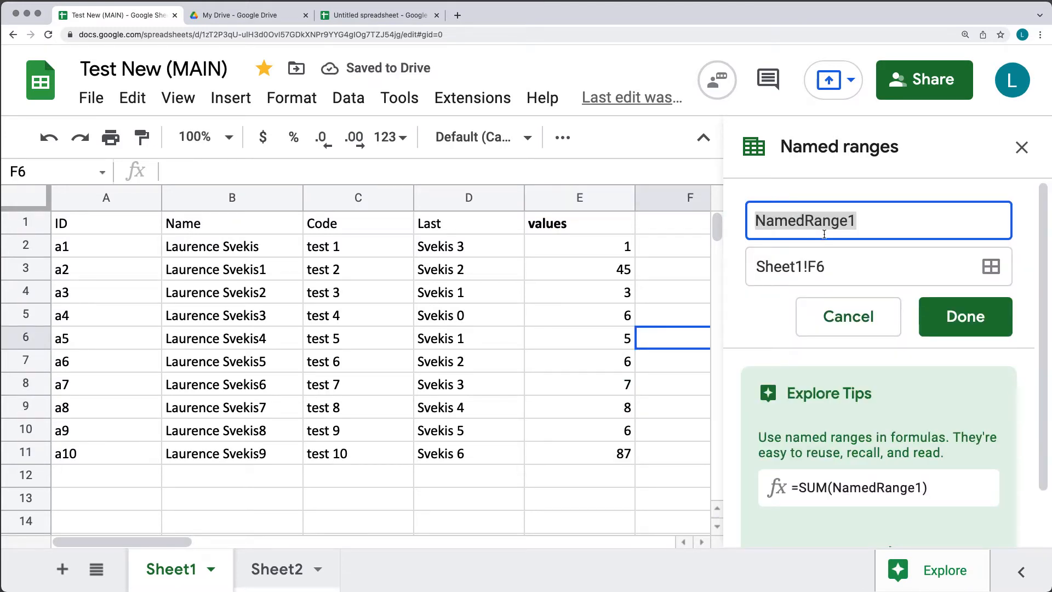
pyautogui.write('numbers')
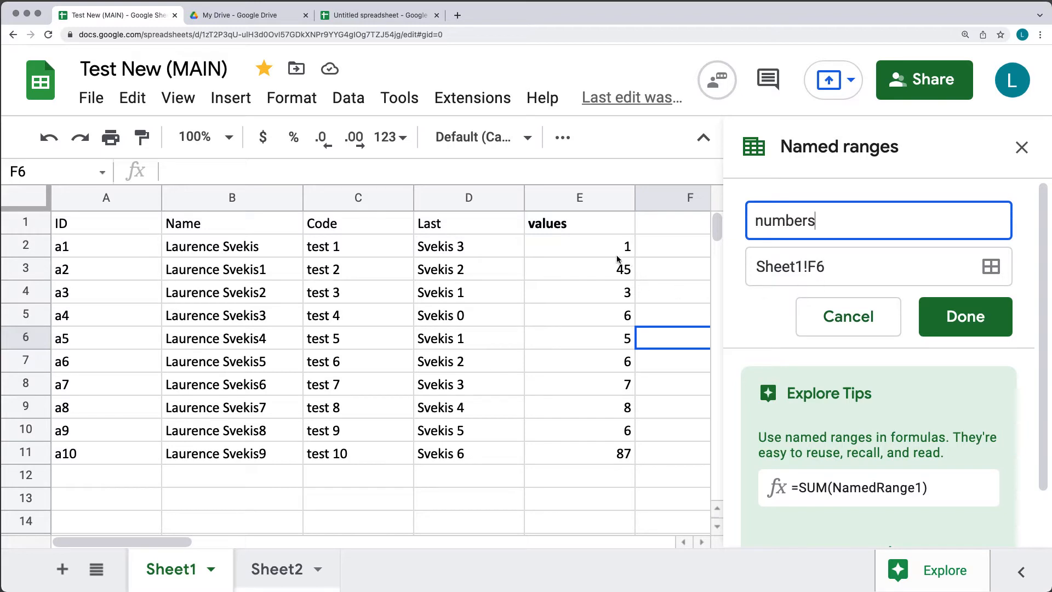
pyautogui.click(866, 264)
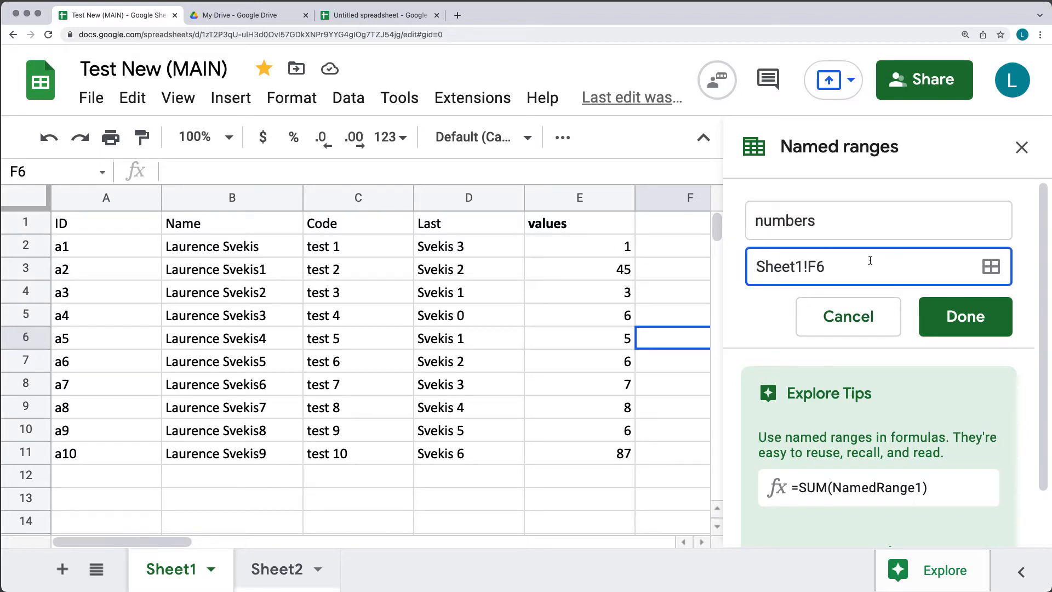
pyautogui.moveTo(620, 248); pyautogui.dragTo(612, 462)
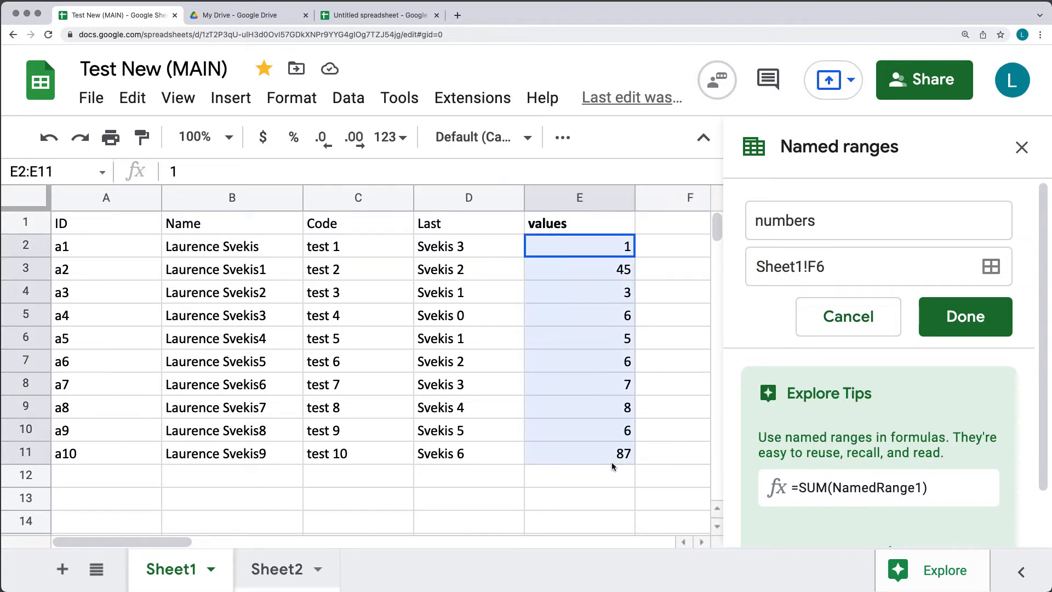
pyautogui.click(991, 268)
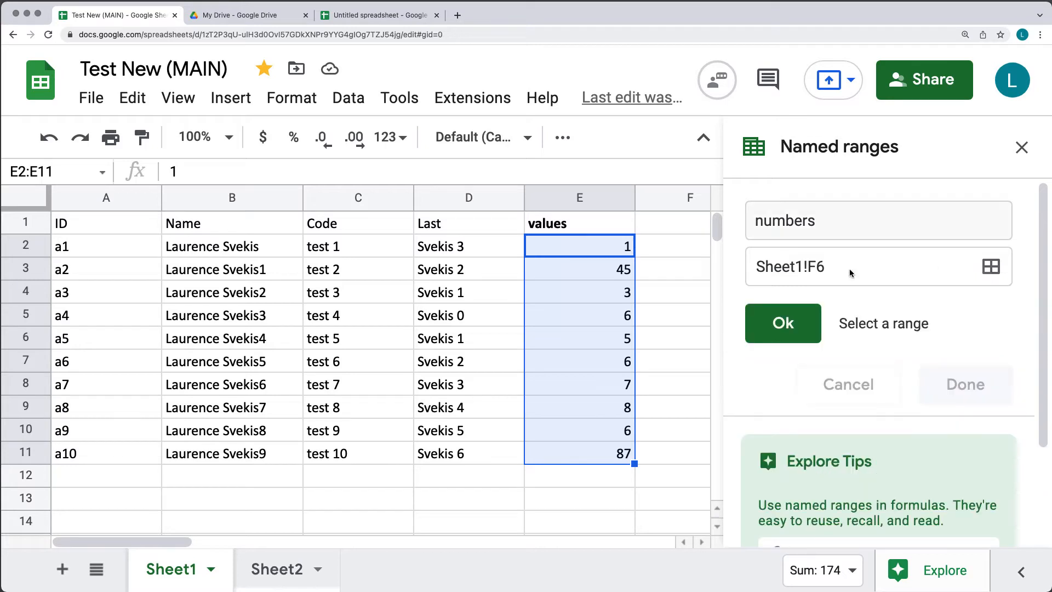
pyautogui.click(598, 359)
pyautogui.moveTo(598, 462); pyautogui.dragTo(577, 235)
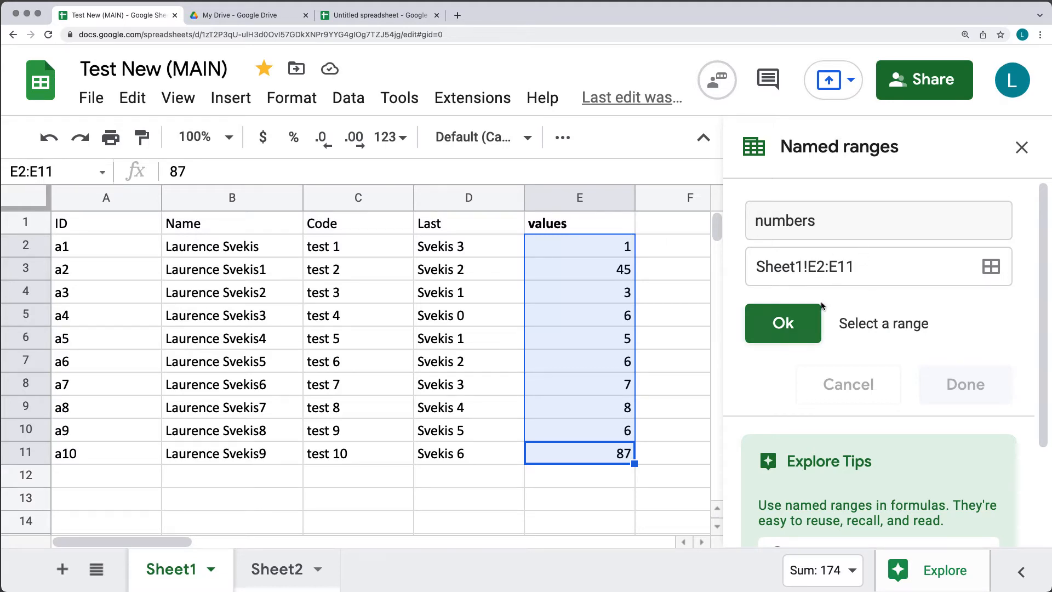
pyautogui.click(780, 333)
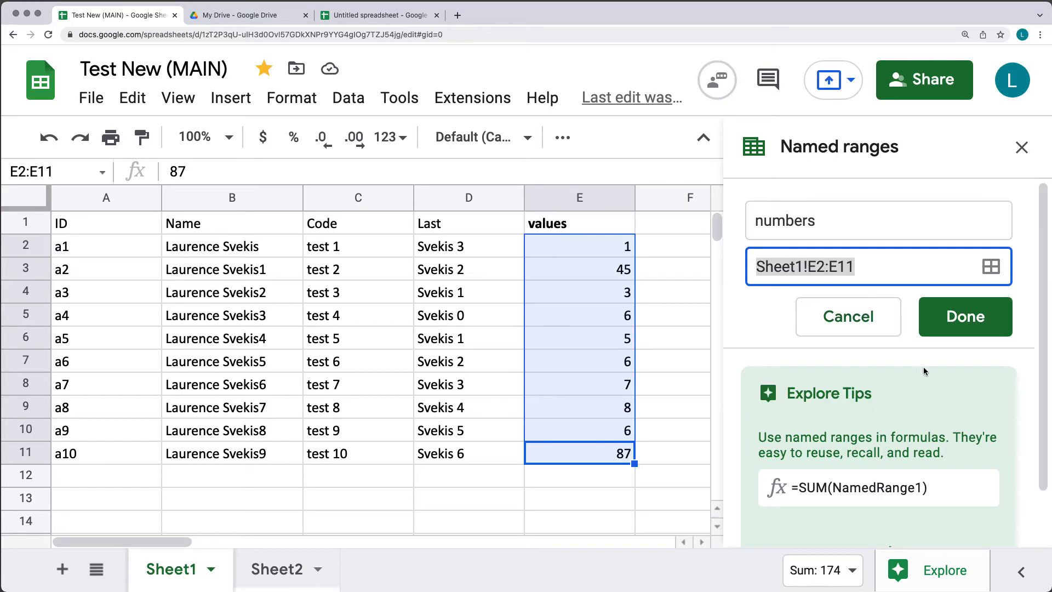
pyautogui.click(962, 319)
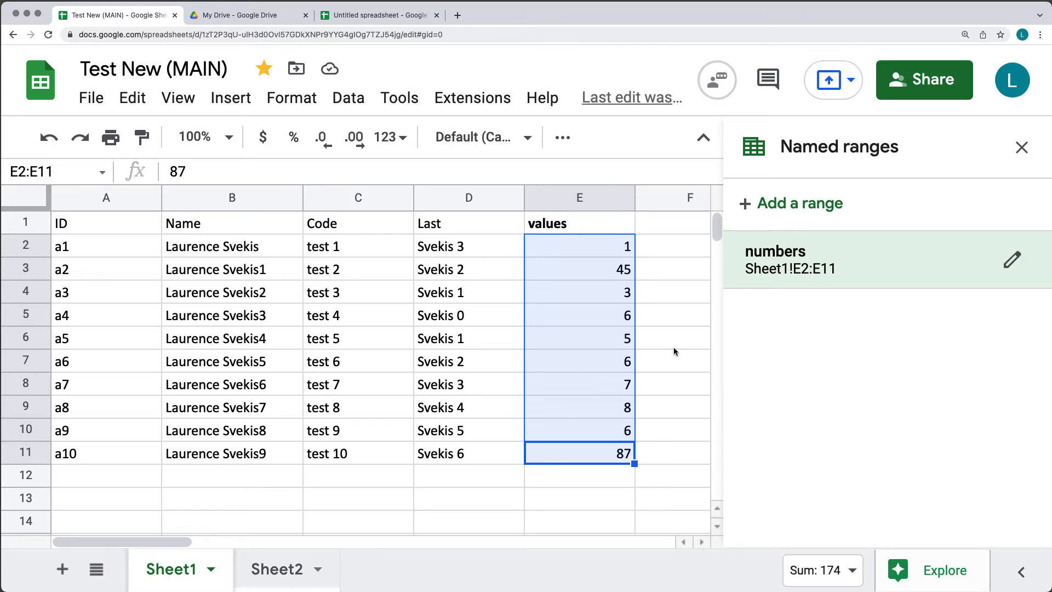
# Enter the formula =SUM(numbers) in cell F2, using the named range as its argument
pyautogui.click(664, 478)
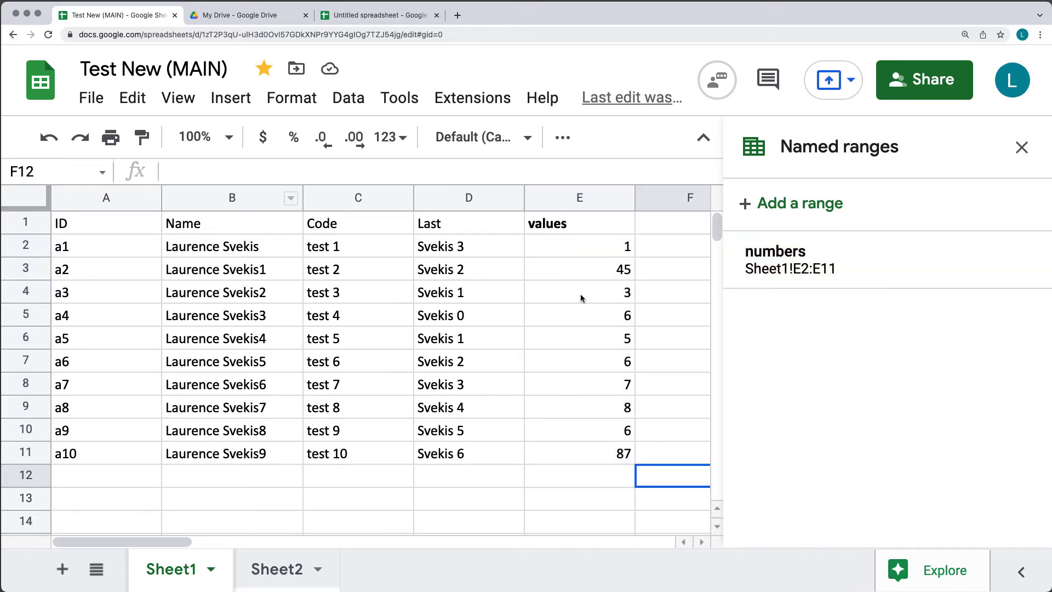
pyautogui.click(661, 246)
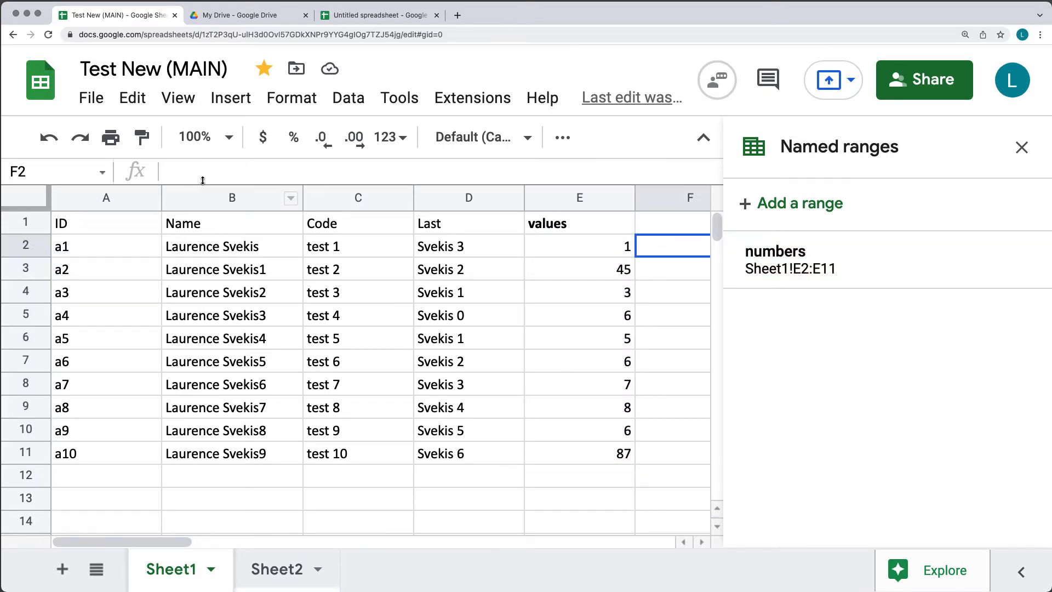
pyautogui.write('=')
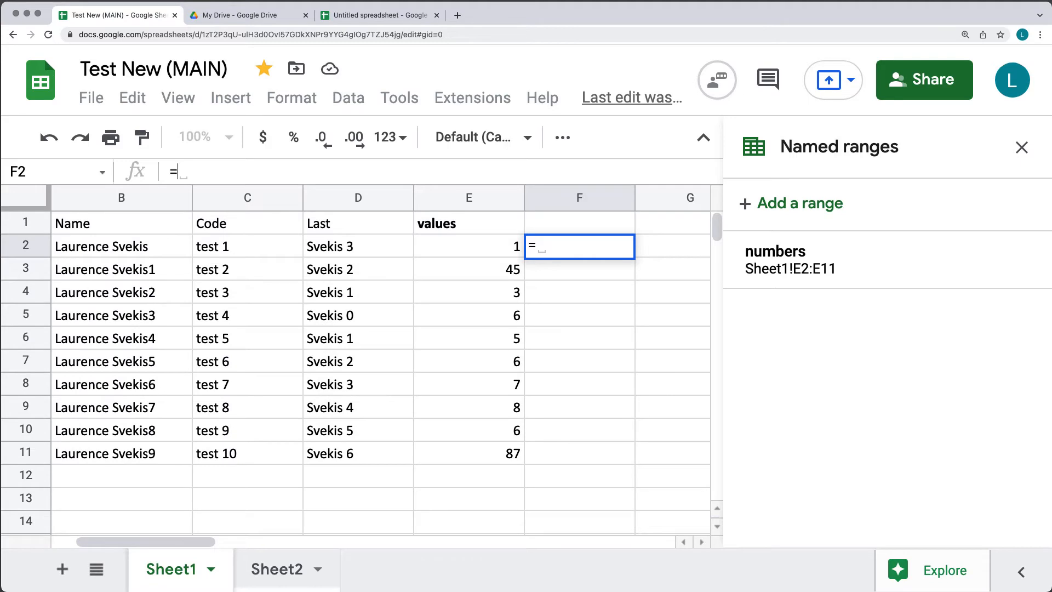
pyautogui.write('S')
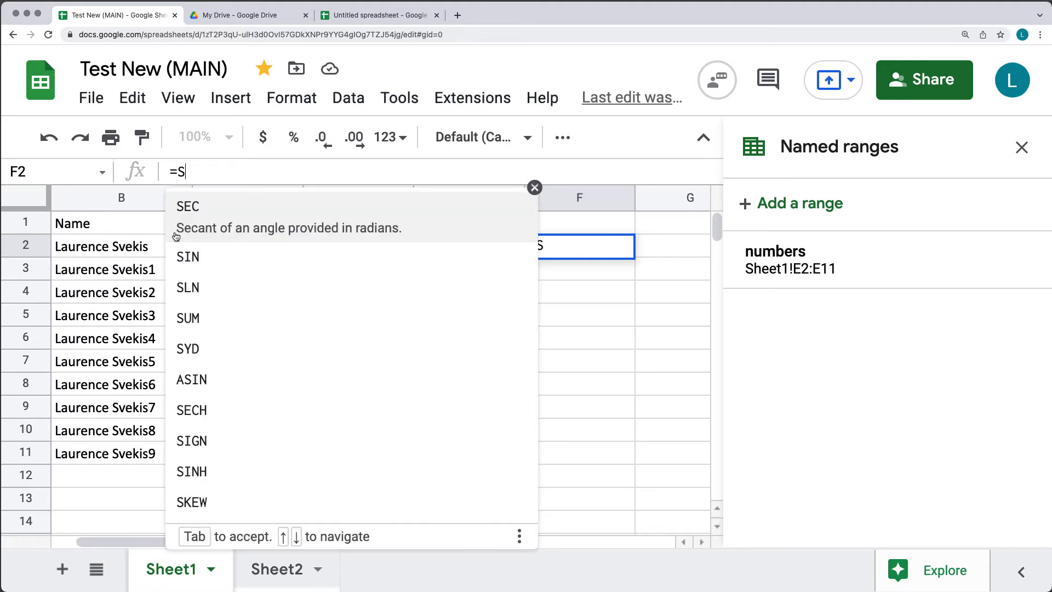
pyautogui.click(184, 317)
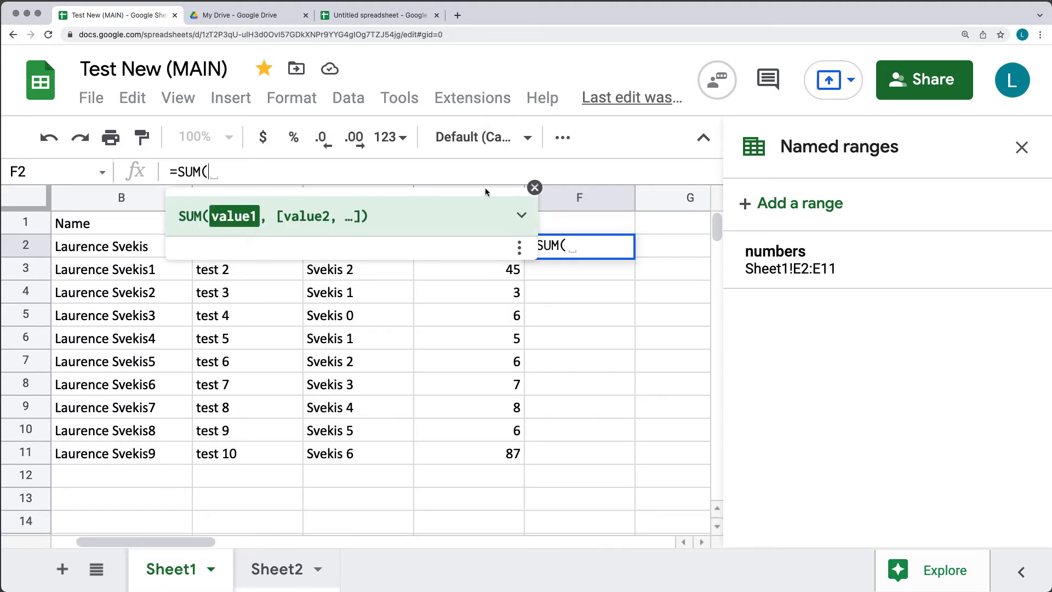
pyautogui.click(521, 215)
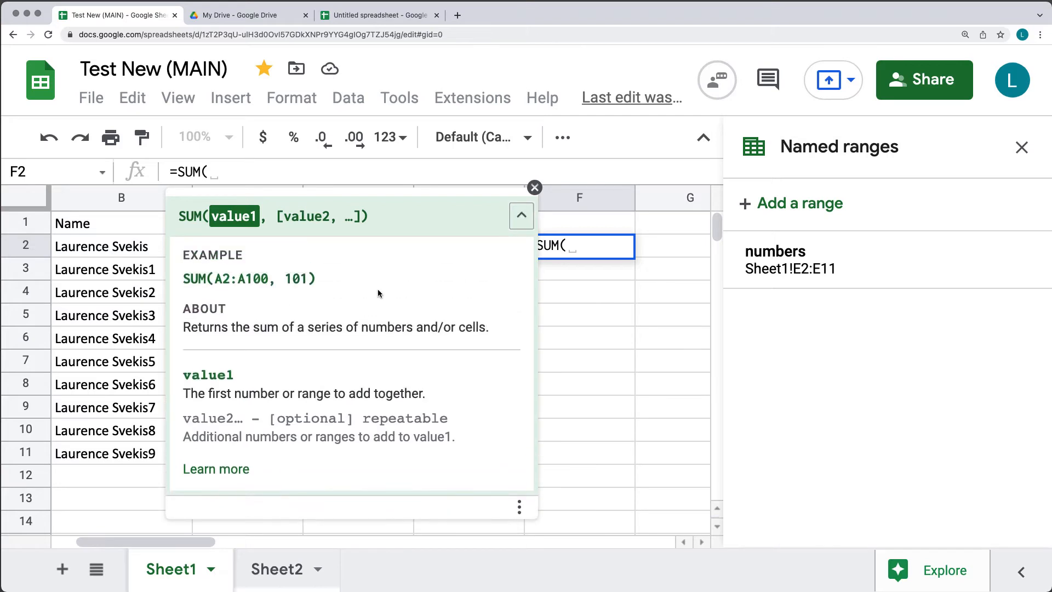
pyautogui.write('num')
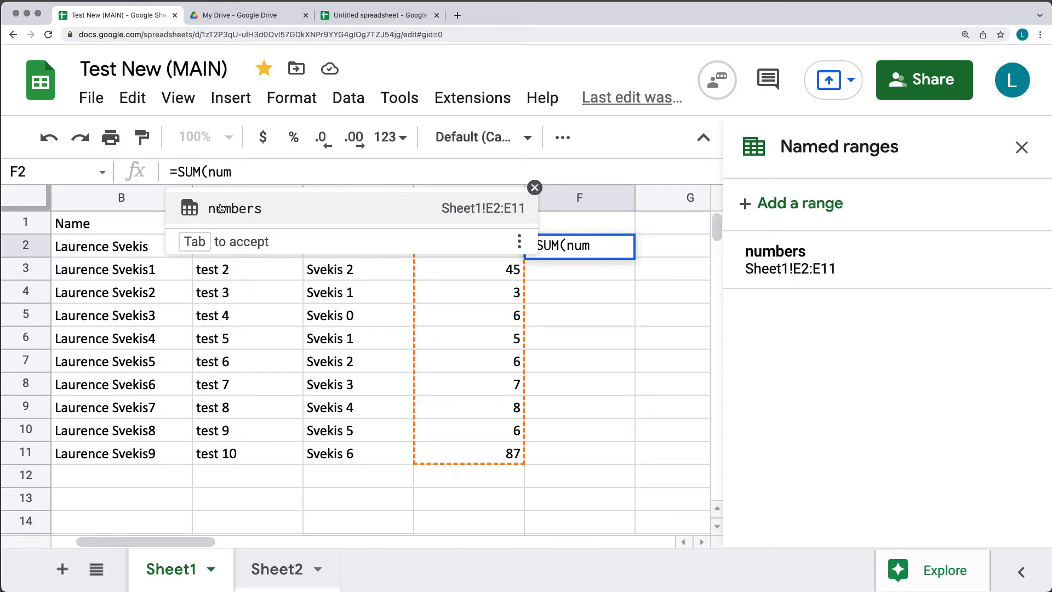
pyautogui.click(221, 208)
pyautogui.write(')')
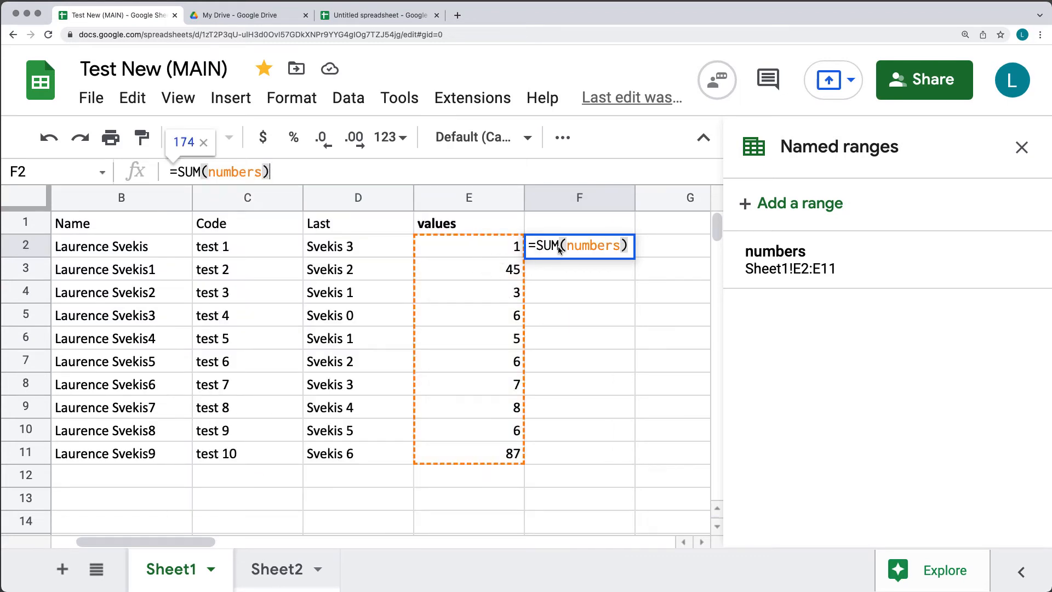
pyautogui.press('Return')
pyautogui.click(608, 252)
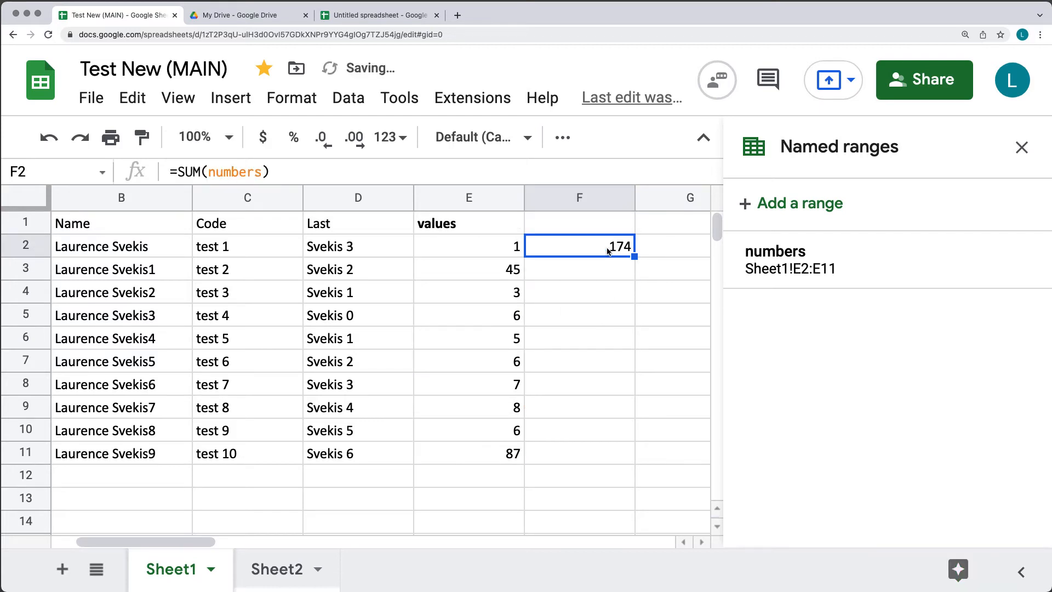
pyautogui.click(597, 292)
# Change the named range "numbers" to Sheet1!E2:E10 and inspect the SUM formula in F2
pyautogui.moveTo(841, 269)
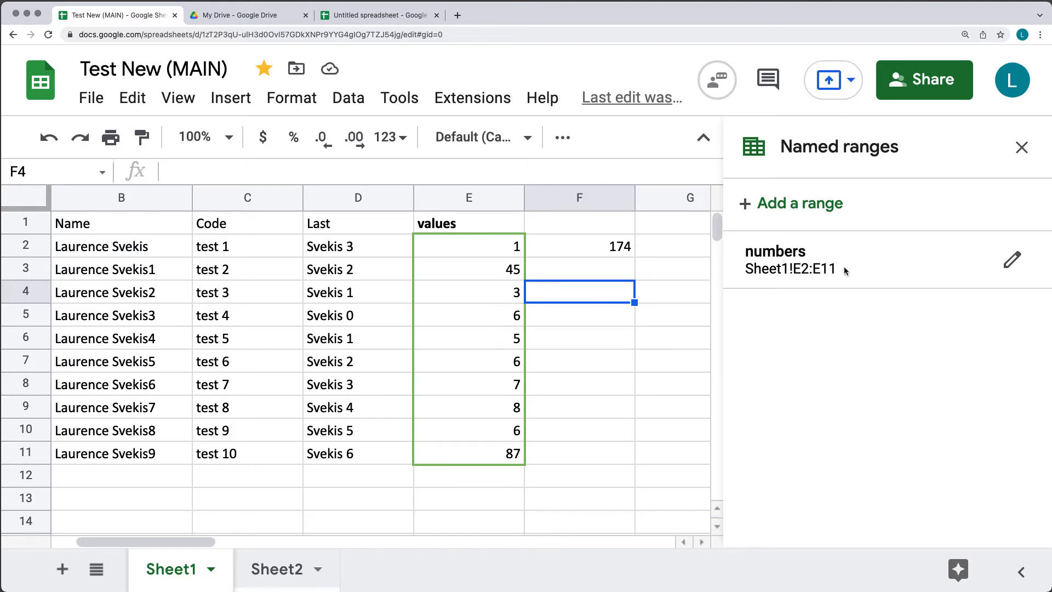
pyautogui.click(1012, 259)
pyautogui.click(897, 320)
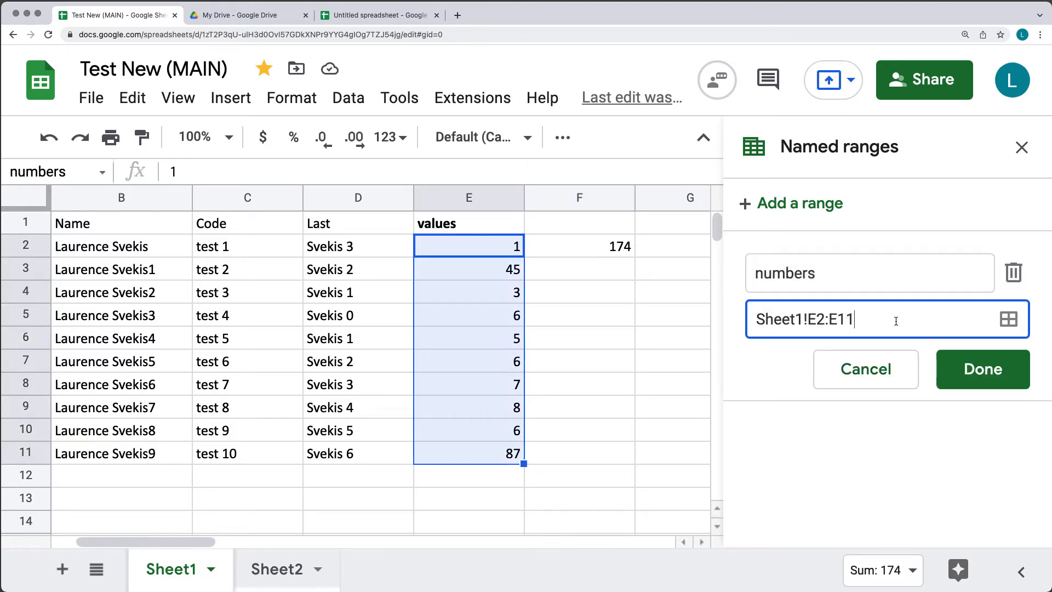
pyautogui.press('BackSpace')
pyautogui.write('0')
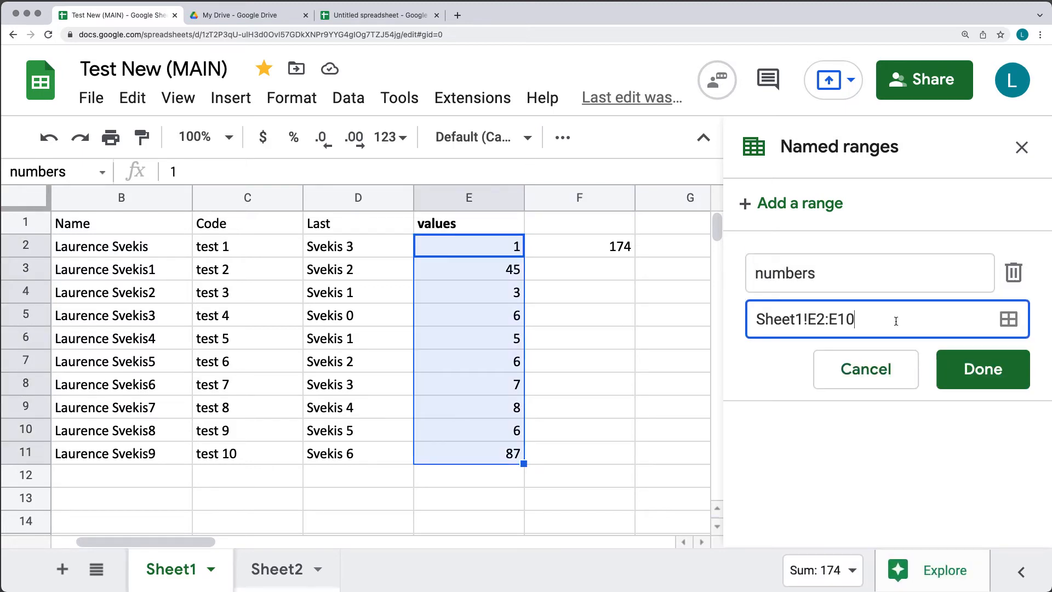
pyautogui.click(983, 369)
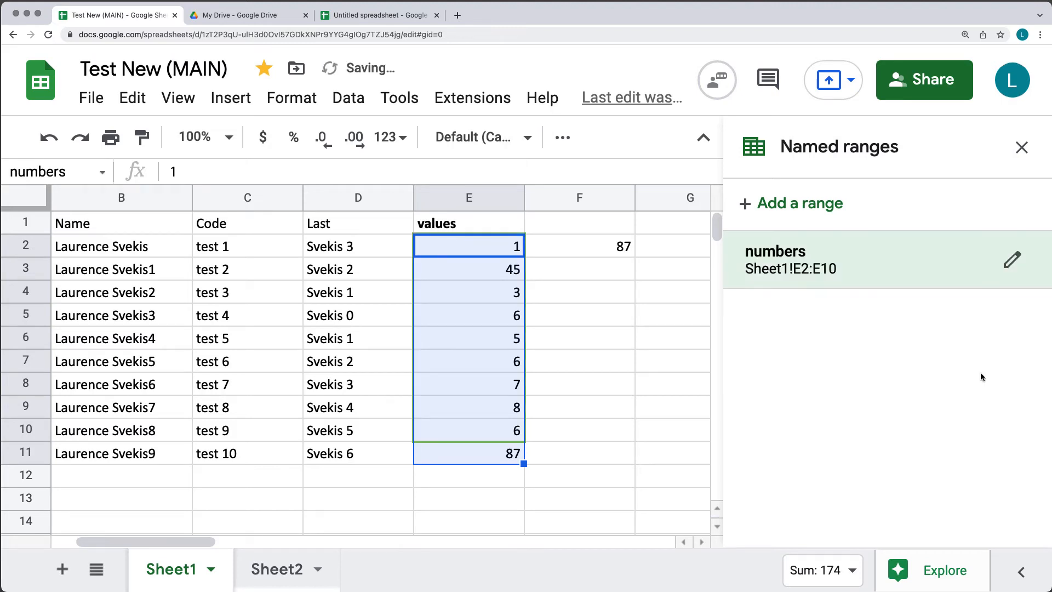
pyautogui.click(570, 417)
pyautogui.click(598, 250)
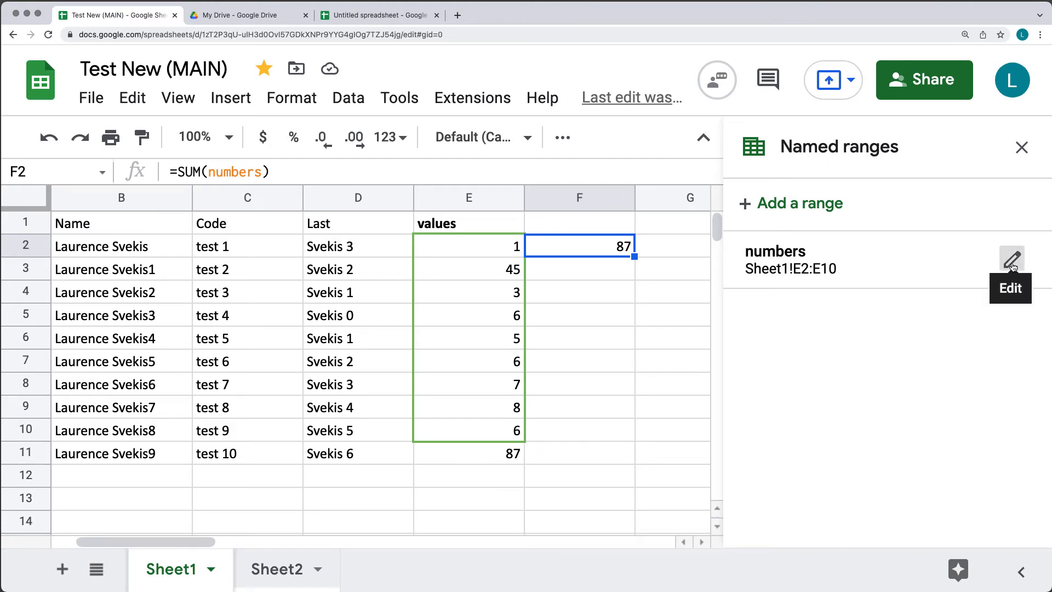
# Open the "numbers" range for editing, select E2:E10 to check its name, and close the named ranges sidebar
pyautogui.click(1012, 262)
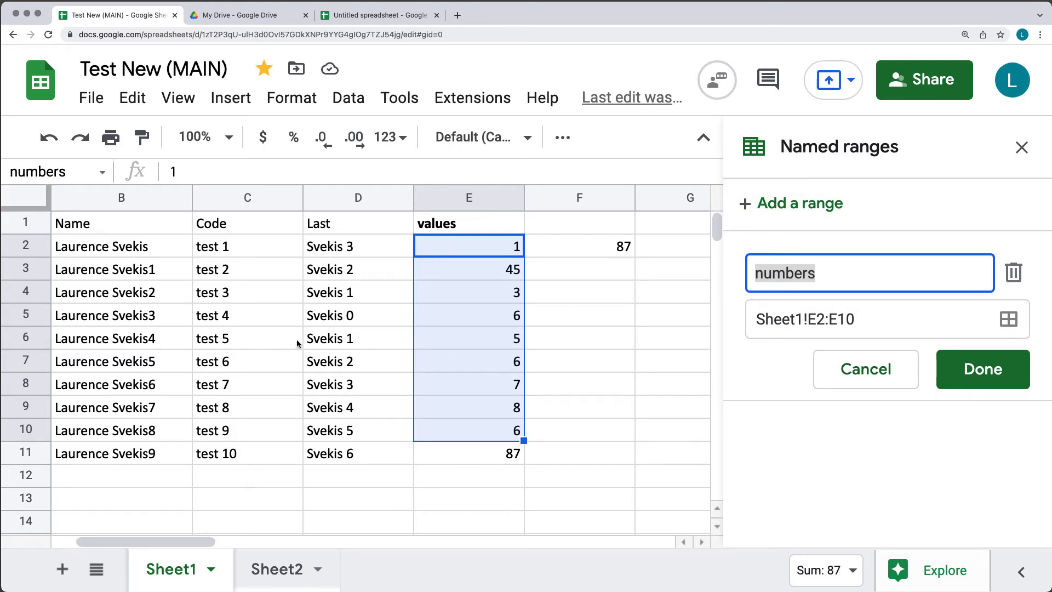
pyautogui.click(587, 268)
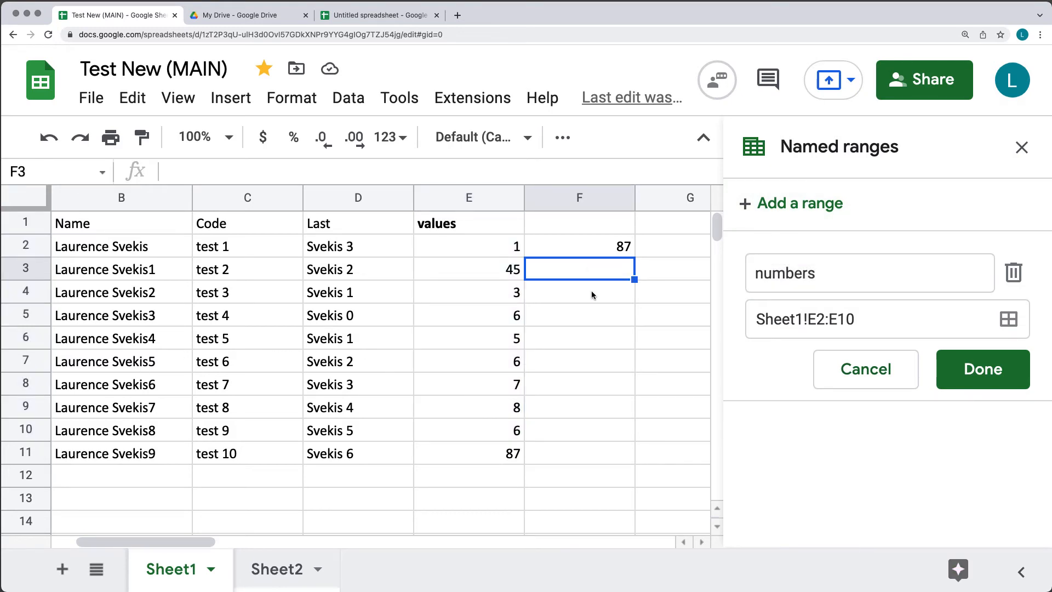
pyautogui.click(508, 245)
pyautogui.moveTo(502, 430); pyautogui.dragTo(472, 241)
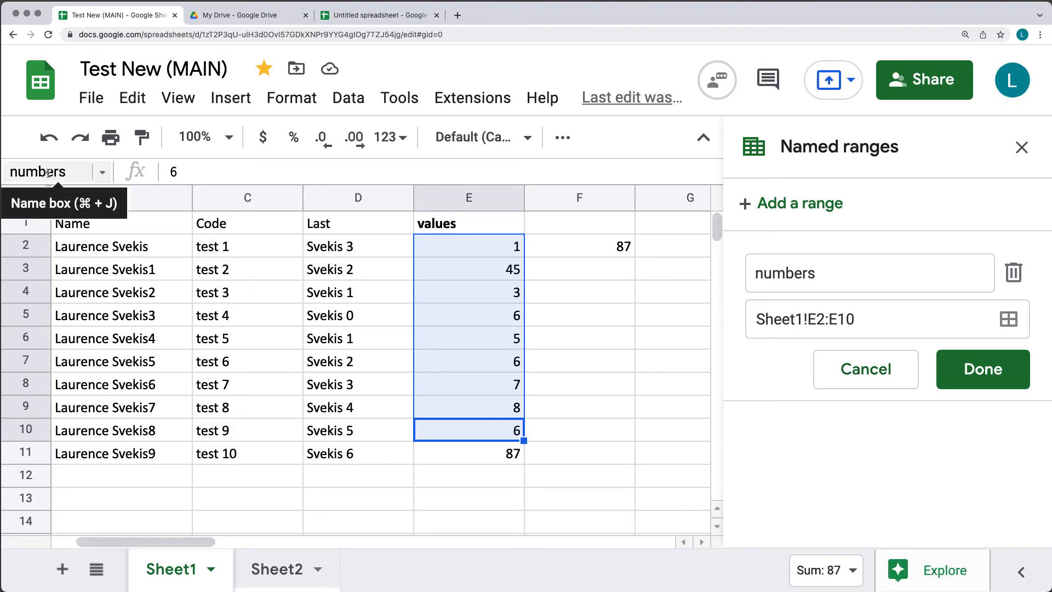
pyautogui.click(1021, 147)
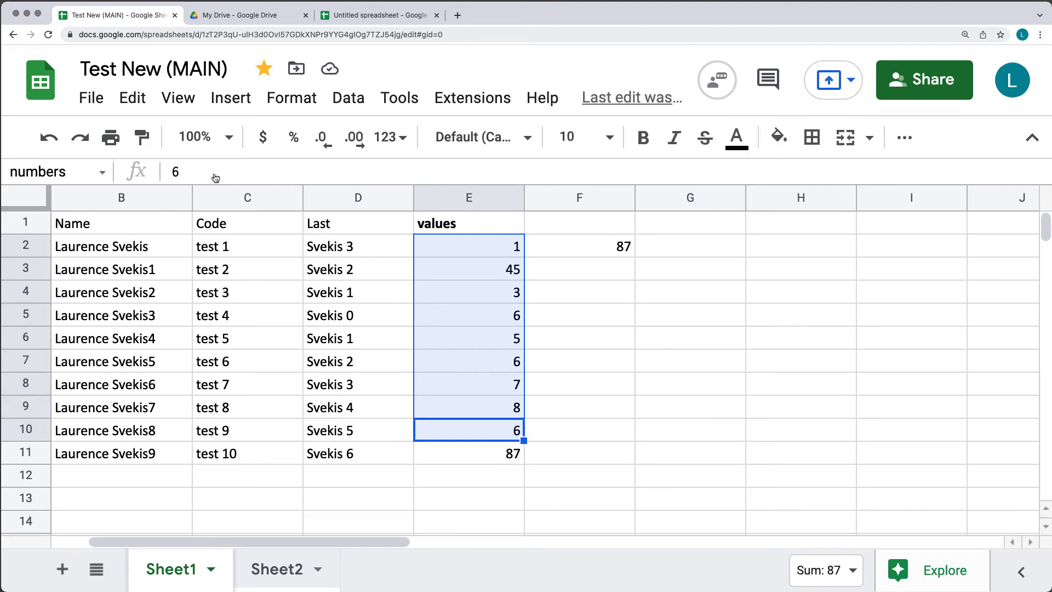
# Select cells E2:E10, review the list of named ranges, and enter "Vals" as a name for the selection
pyautogui.moveTo(356, 240); pyautogui.dragTo(378, 424)
pyautogui.moveTo(471, 246); pyautogui.dragTo(503, 427)
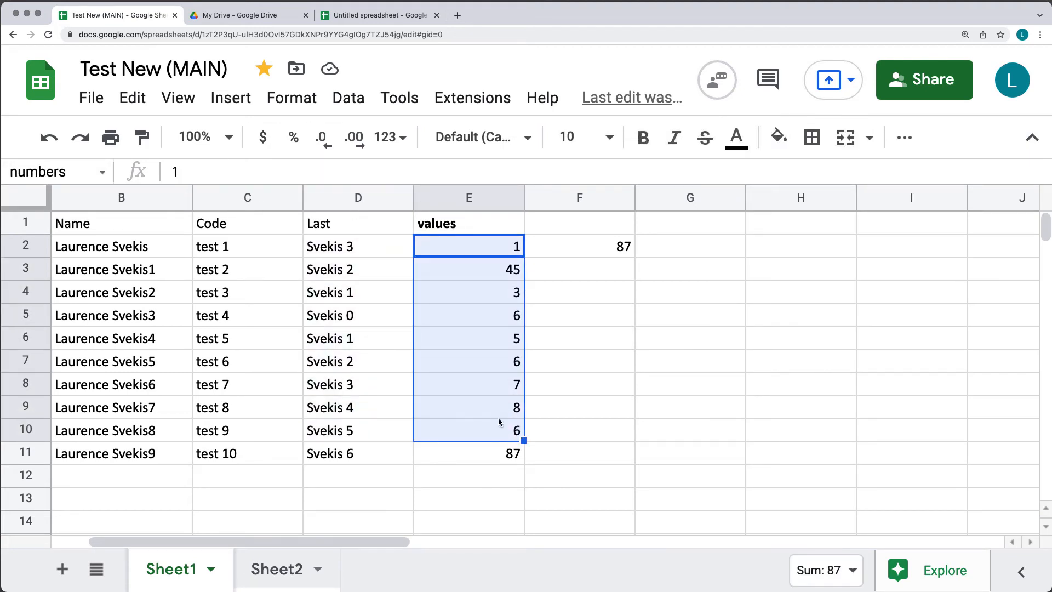
pyautogui.click(102, 175)
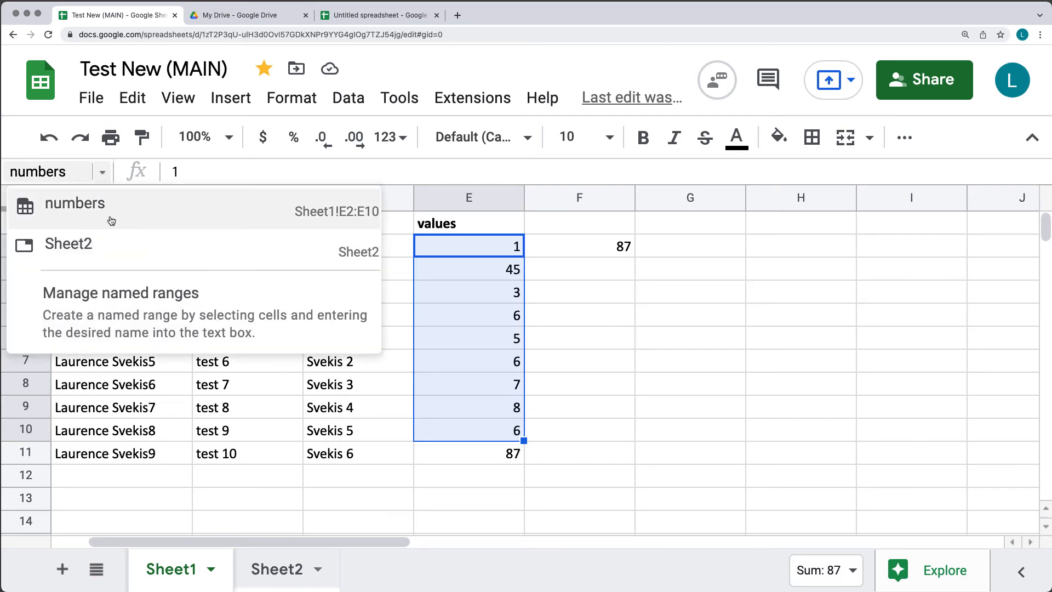
pyautogui.click(68, 172)
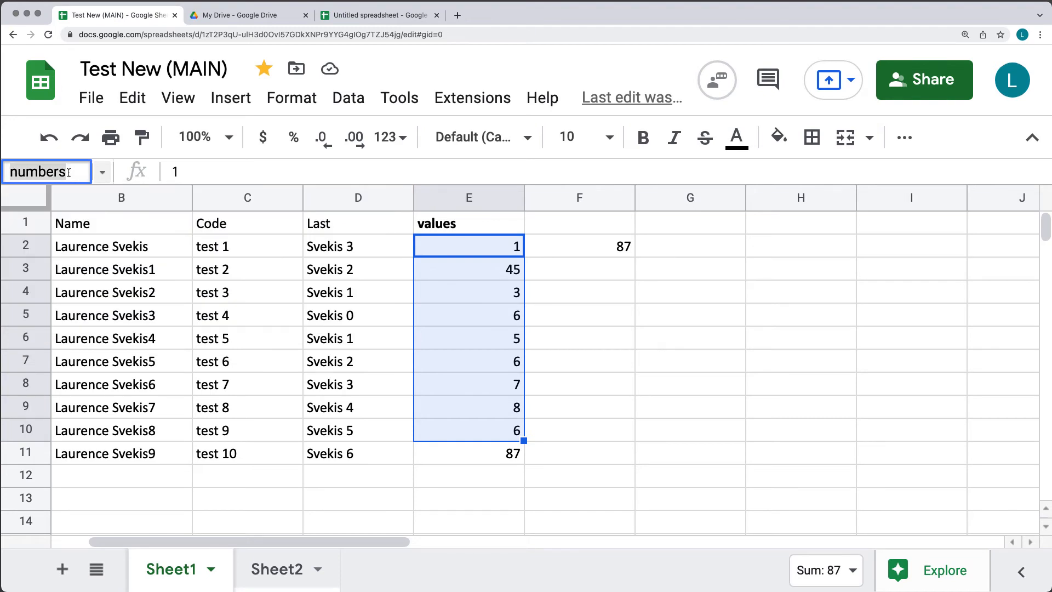
pyautogui.write('Vals')
pyautogui.press('Return')
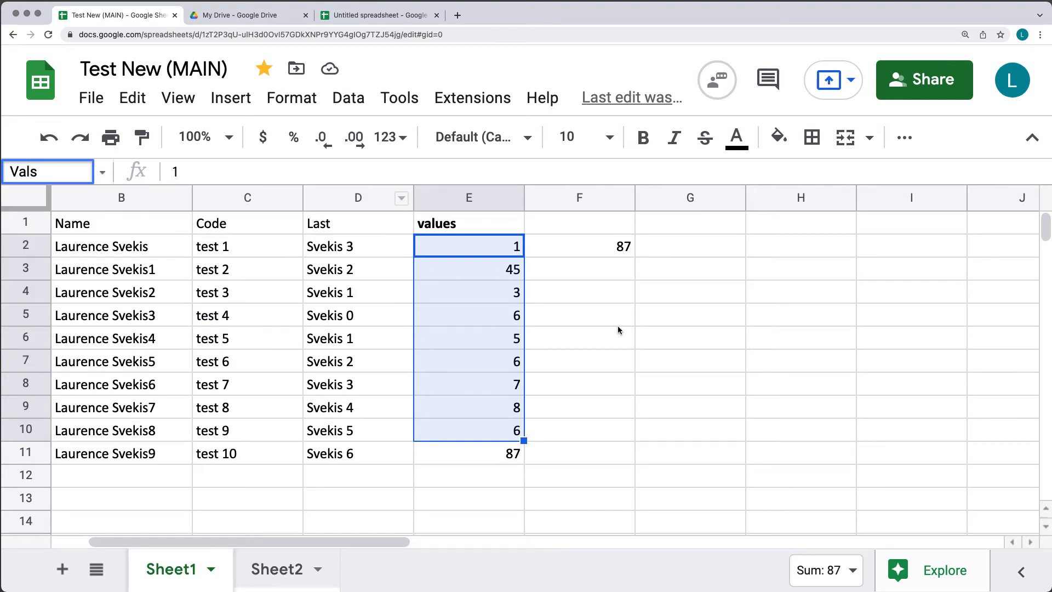
# Rename the "numbers" range over E2:E10 as "vals" and check the SUM formula in F2
pyautogui.click(644, 321)
pyautogui.click(584, 249)
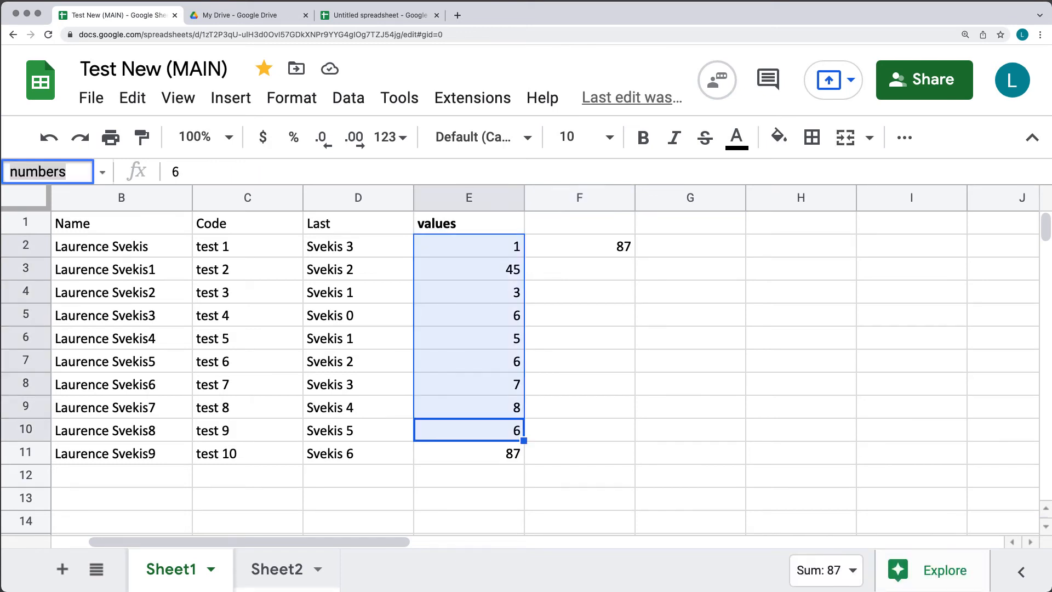
pyautogui.write('vals')
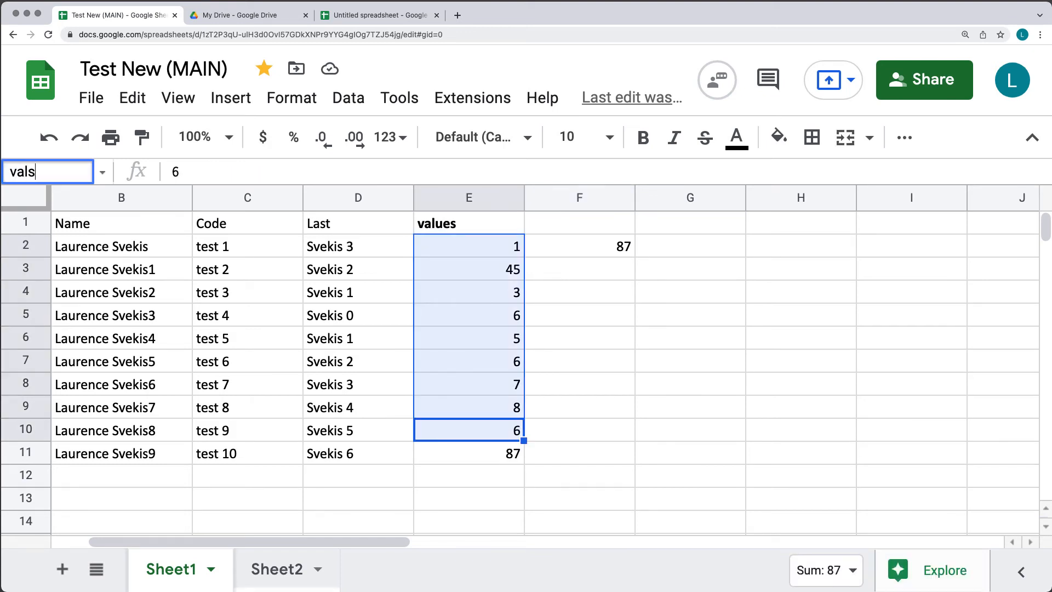
pyautogui.press('Return')
pyautogui.press('Return')
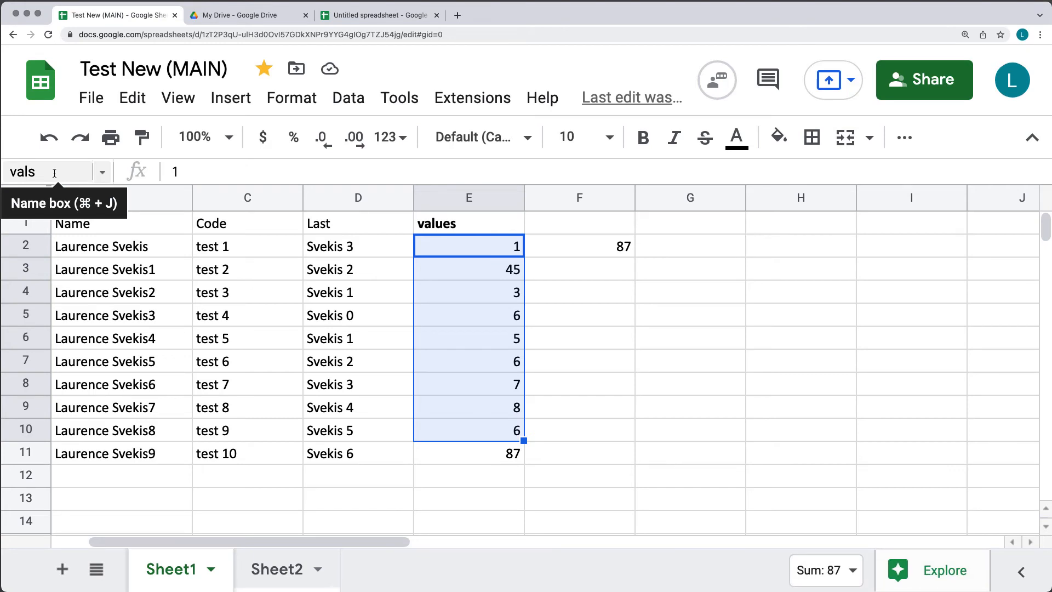
pyautogui.click(610, 249)
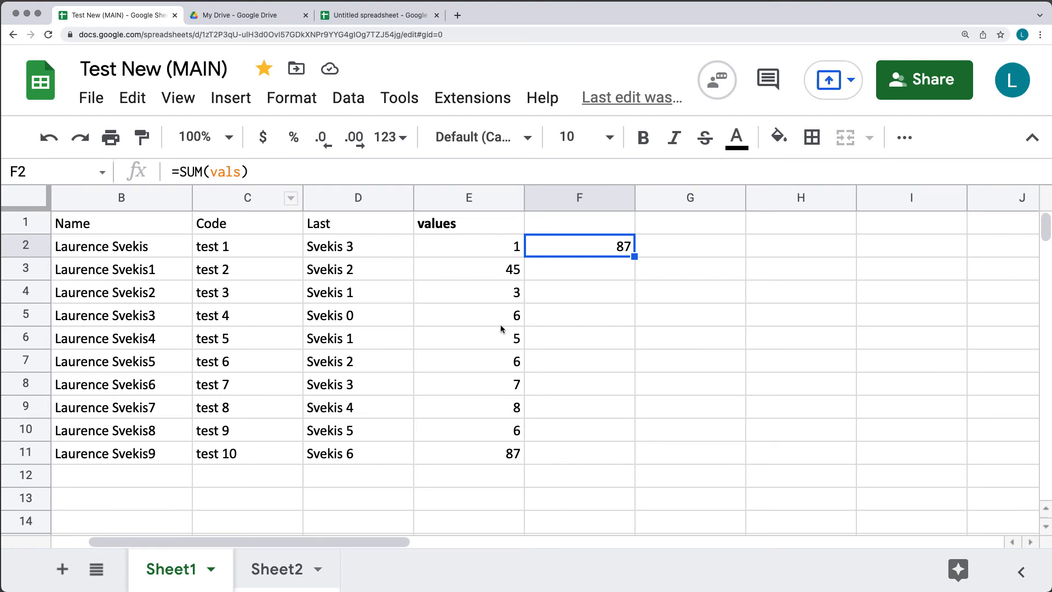
pyautogui.click(594, 366)
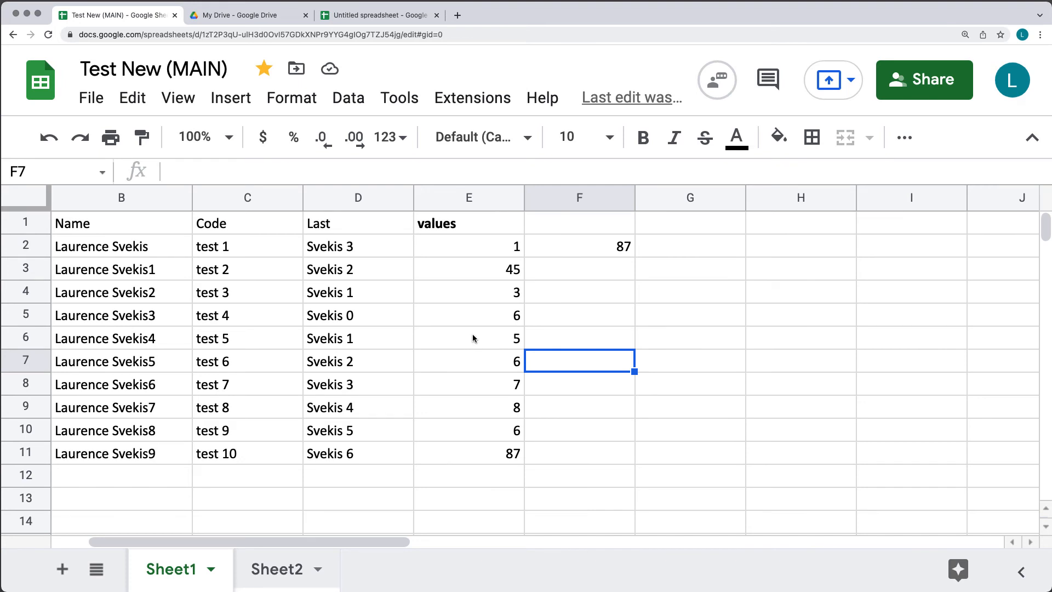
# Select cells E6:E11 and name the selection "valz"
pyautogui.moveTo(472, 335); pyautogui.dragTo(481, 458)
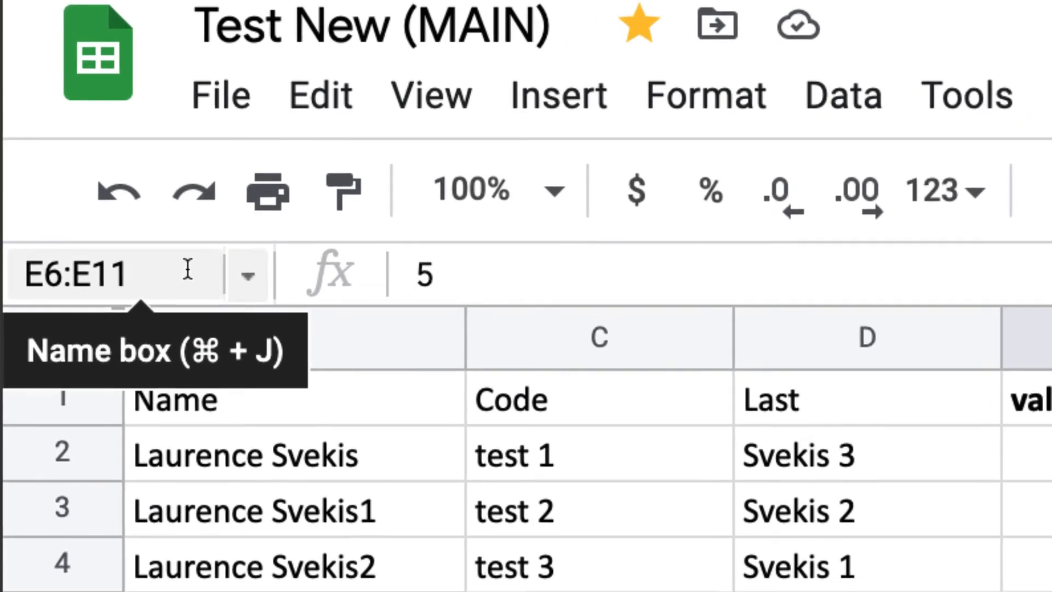
pyautogui.click(160, 277)
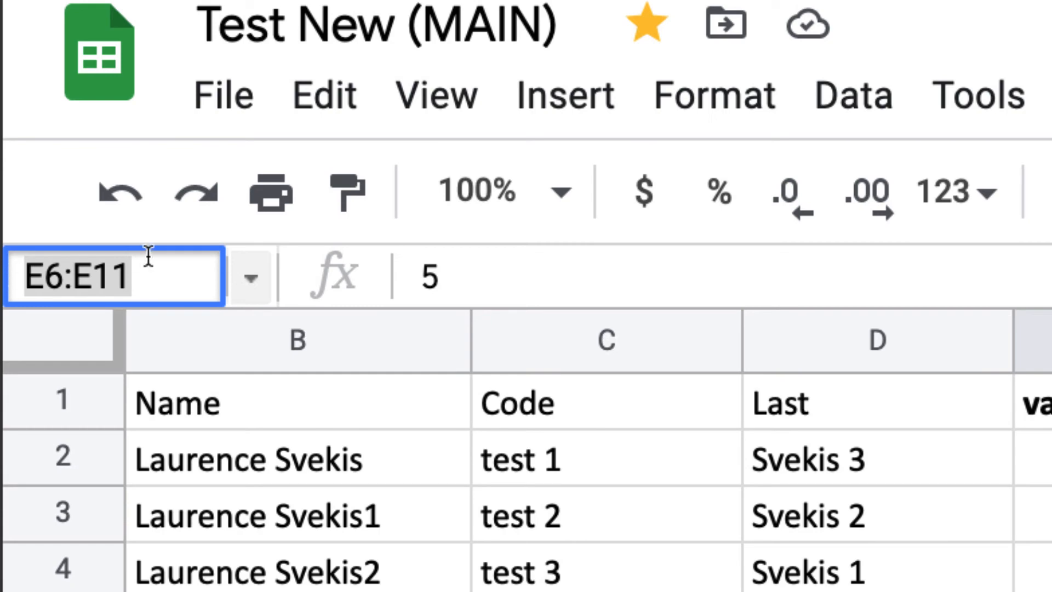
pyautogui.write('valz')
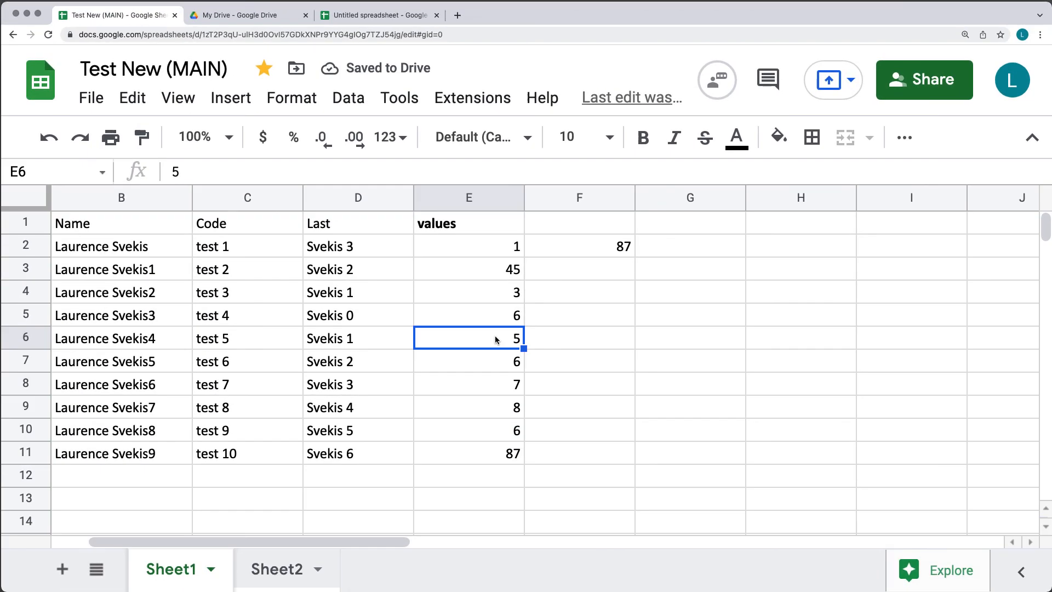
pyautogui.click(856, 349)
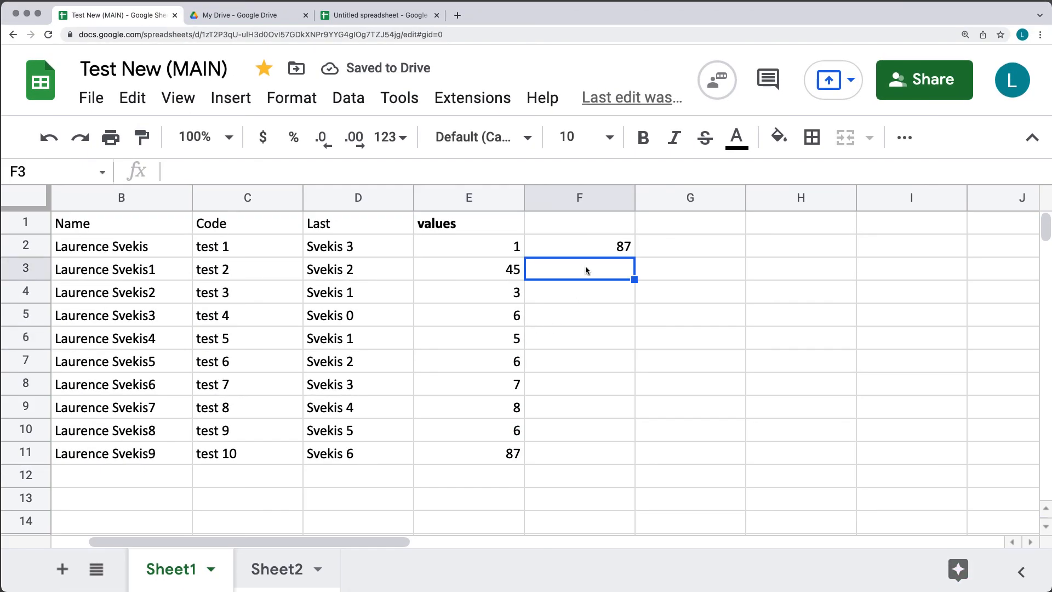
# Enter the formula =SUM(valz) in cell F3, picking the suggested named range as its argument
pyautogui.click(221, 174)
pyautogui.write('=')
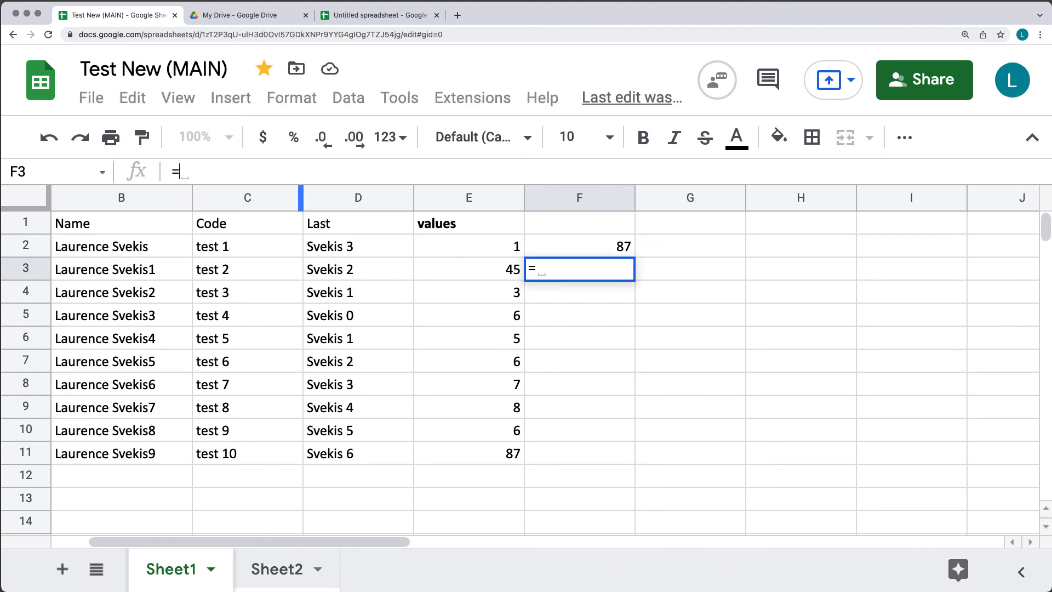
pyautogui.write('SUM(va')
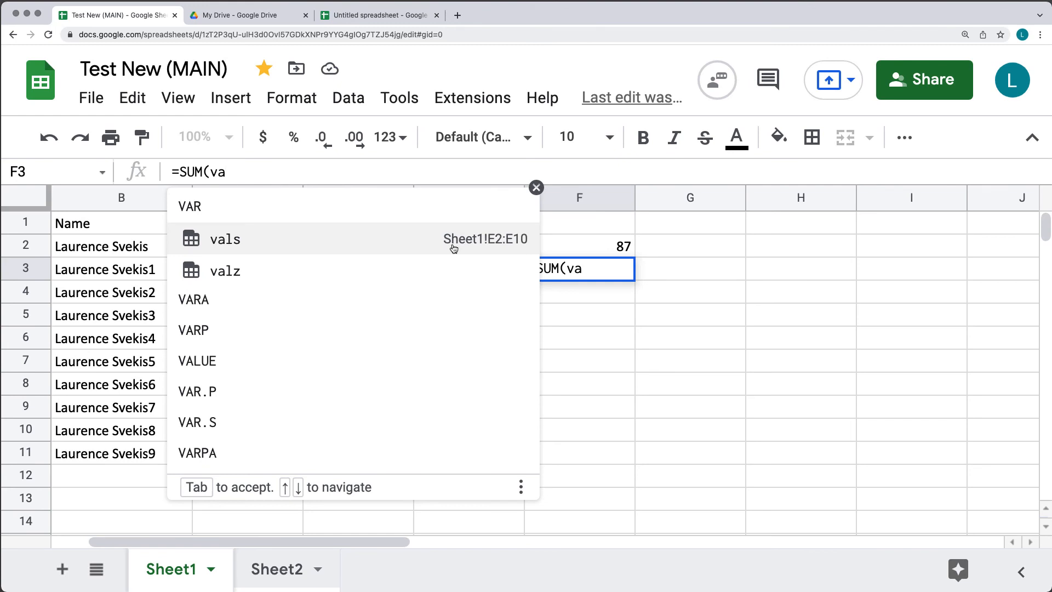
pyautogui.click(442, 271)
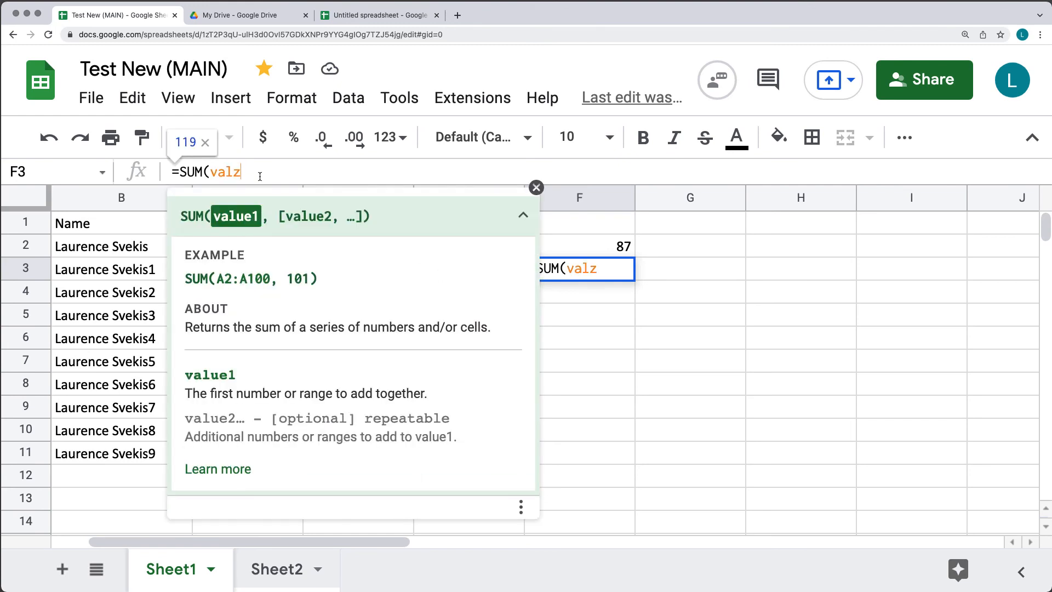
pyautogui.write(')')
pyautogui.press('Return')
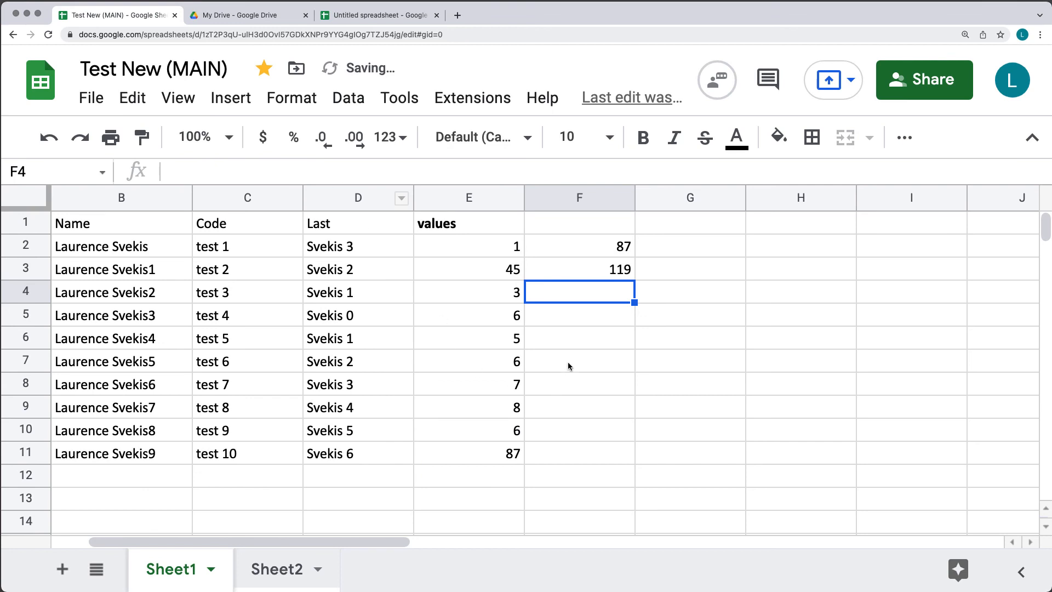
# Inspect the SUM formula in cell F3 and its named range argument, leaving the formula without editing it
pyautogui.click(568, 366)
pyautogui.click(607, 269)
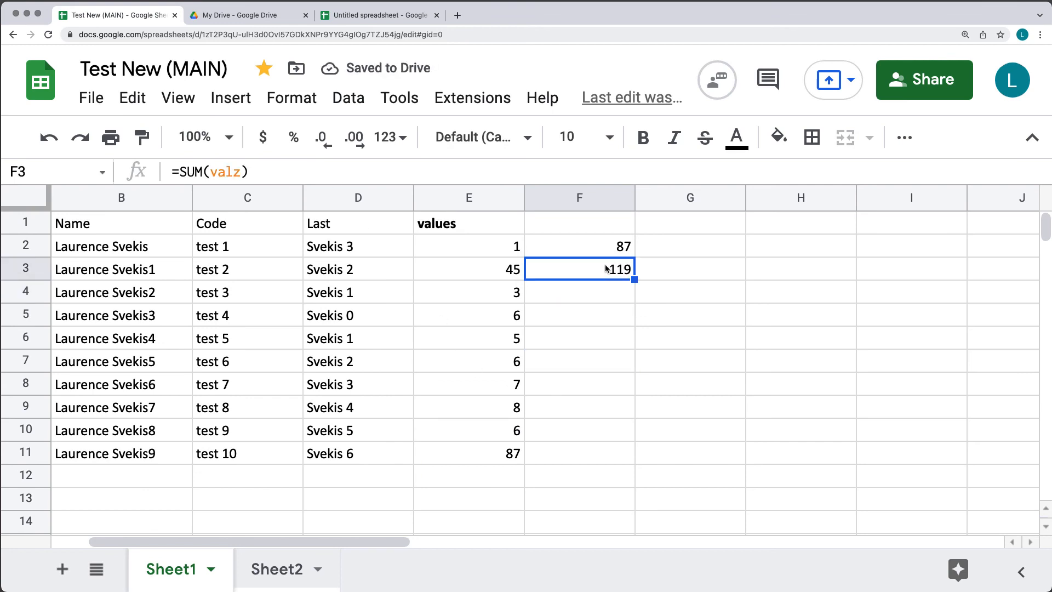
pyautogui.click(219, 172)
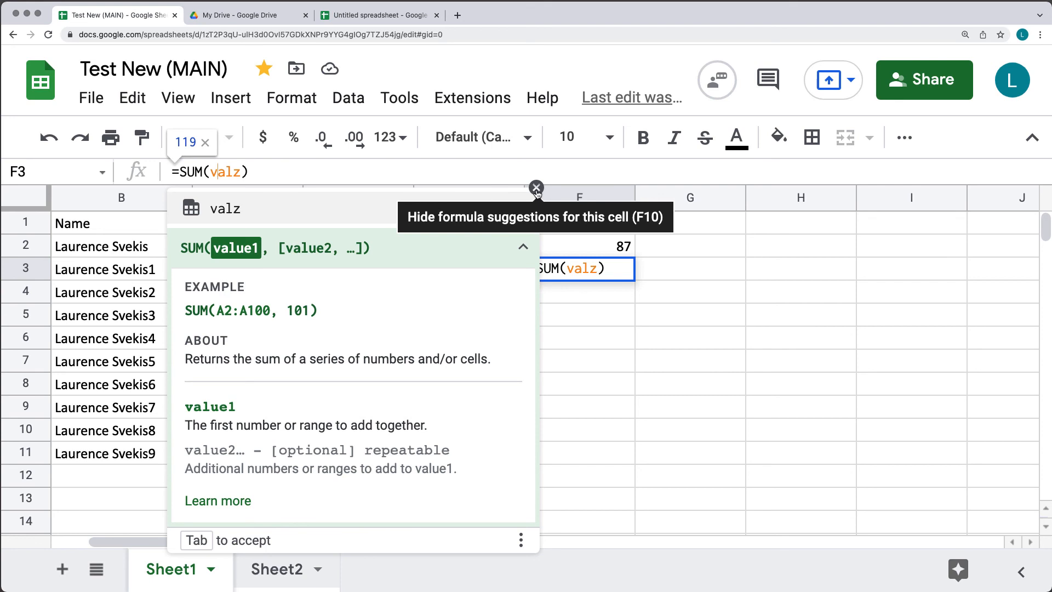
pyautogui.click(587, 338)
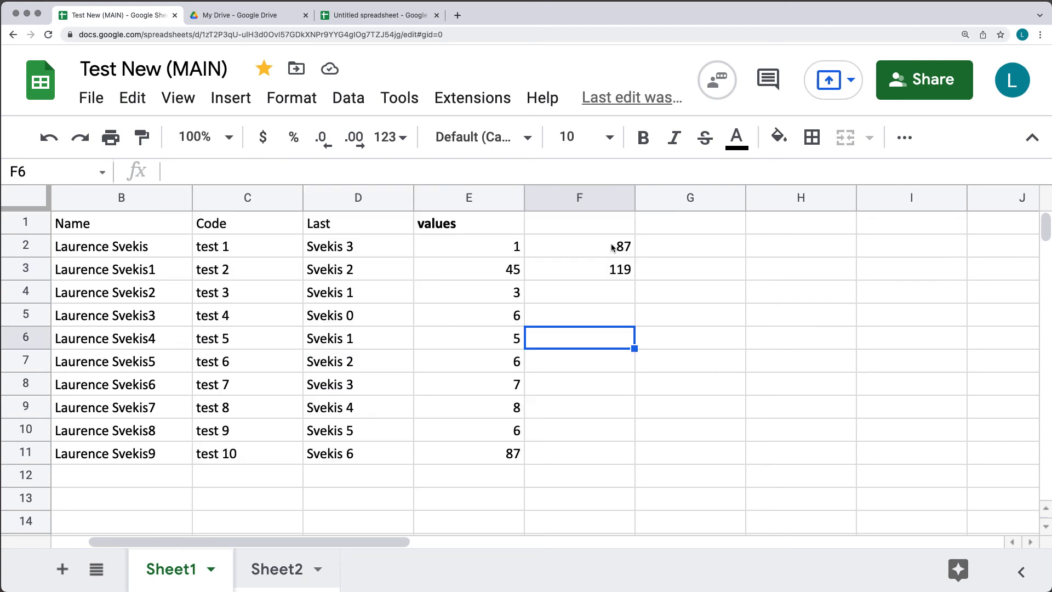